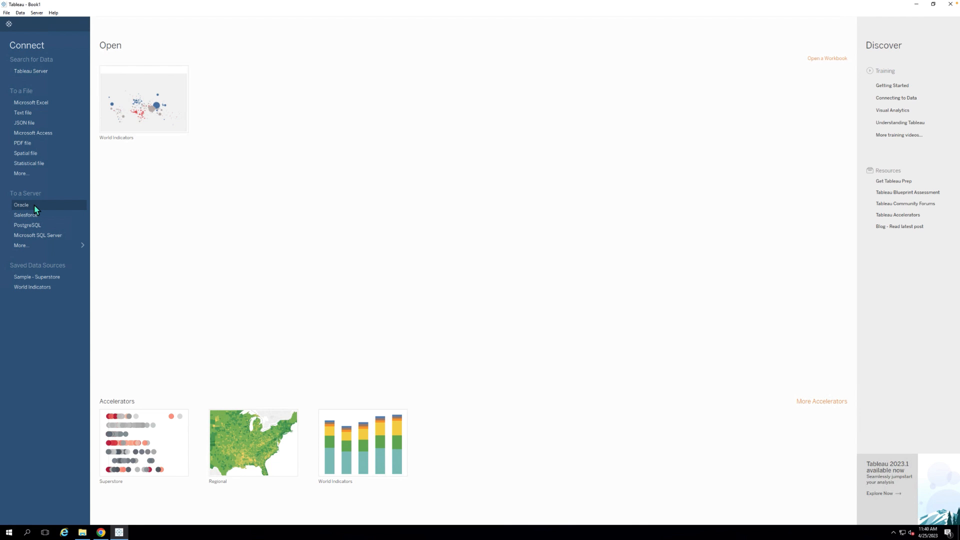
Enter the test account password and sign in to oracle.test.tsi.lan.
click(35, 208)
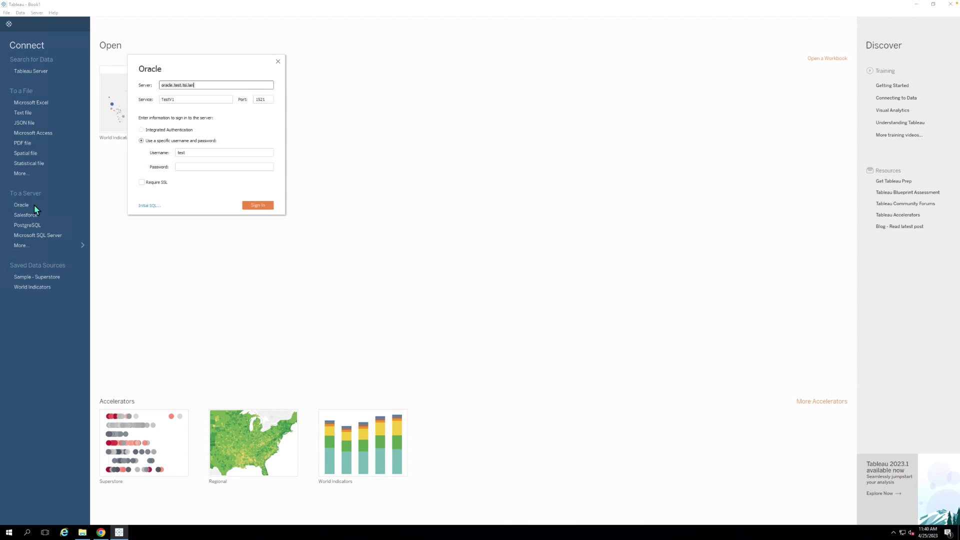
click(205, 168)
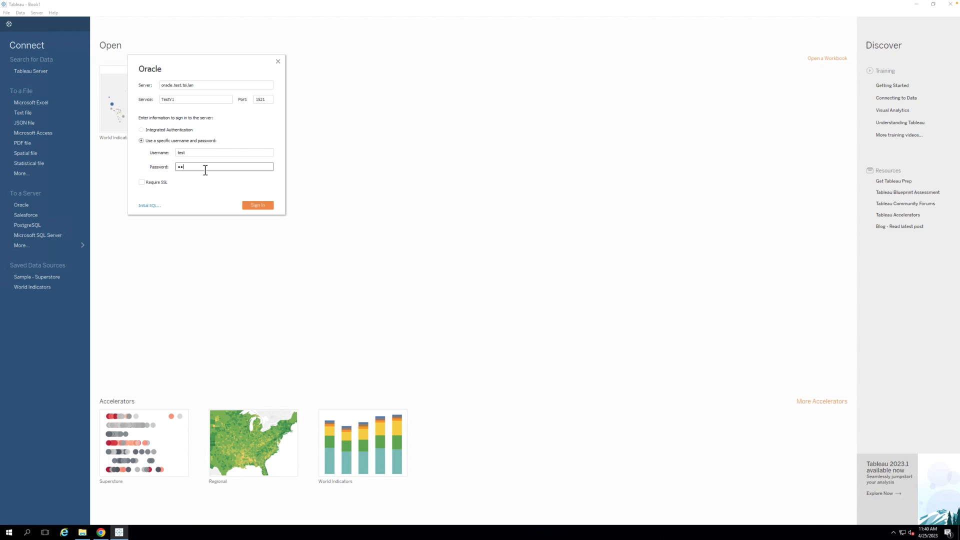
text(test)
click(256, 205)
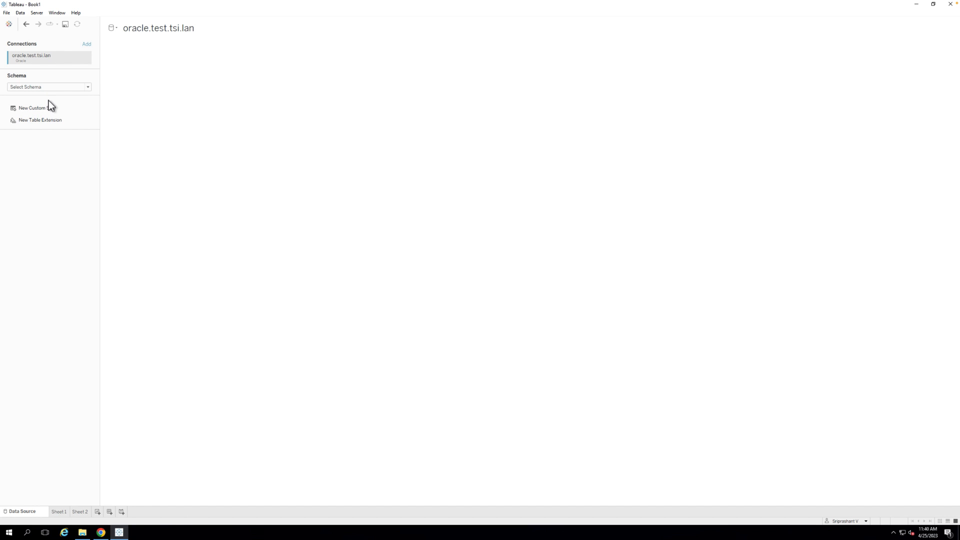
Choose the TestV1 schema and add the Batters table to the canvas.
click(50, 87)
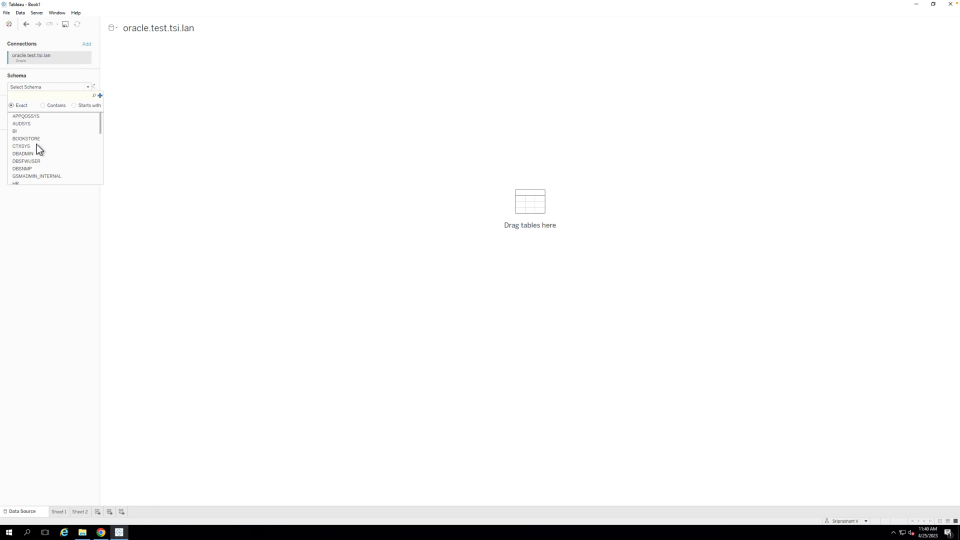
click(37, 144)
click(39, 88)
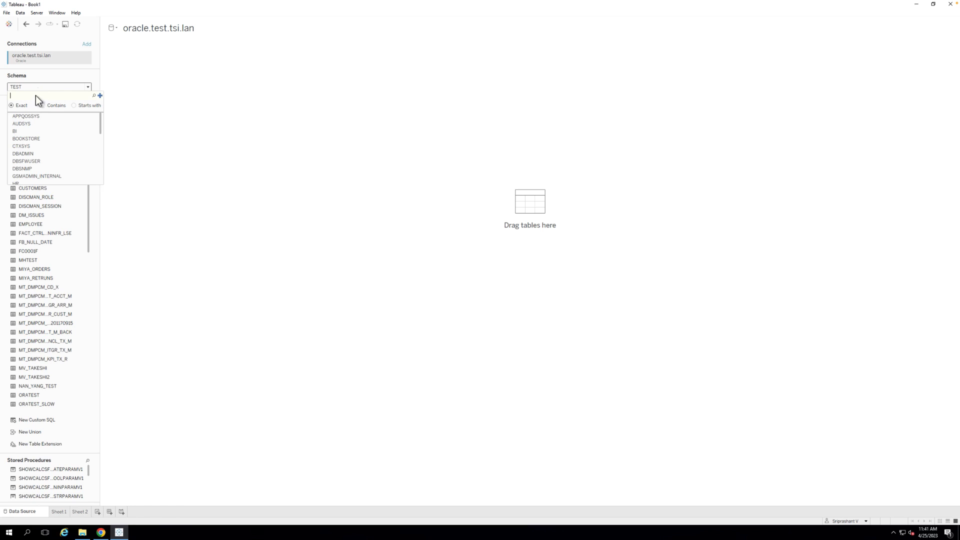
scroll(45, 138, down, 3)
scroll(45, 138, down, 3)
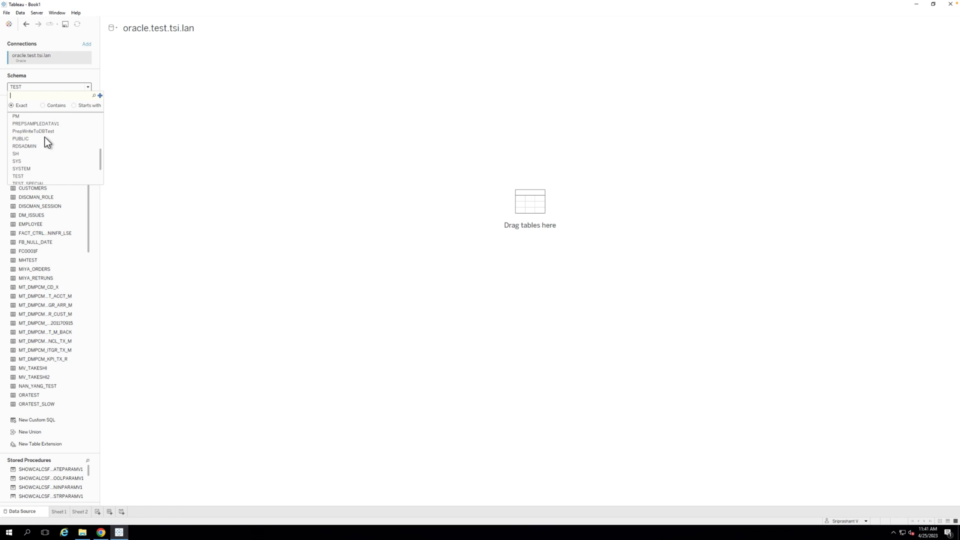
scroll(45, 137, down, 2)
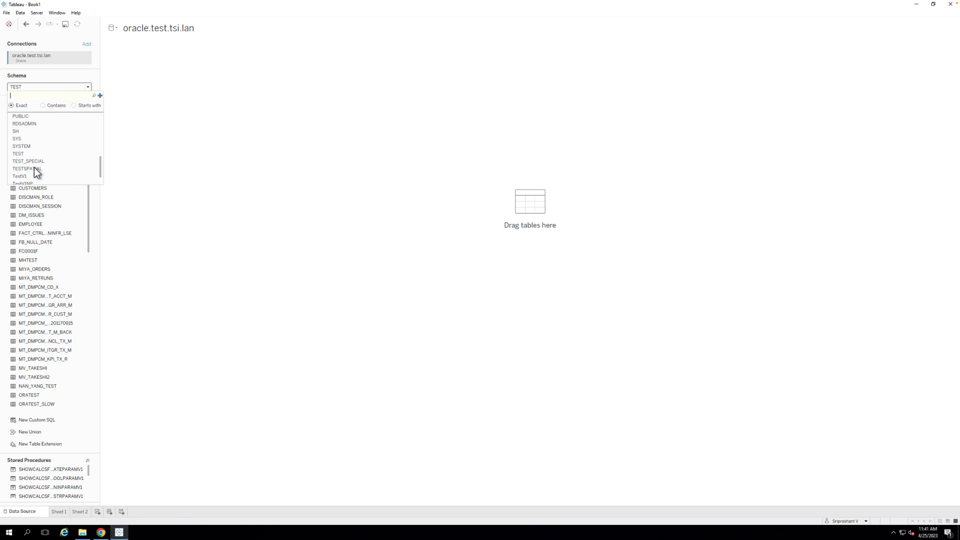
click(25, 182)
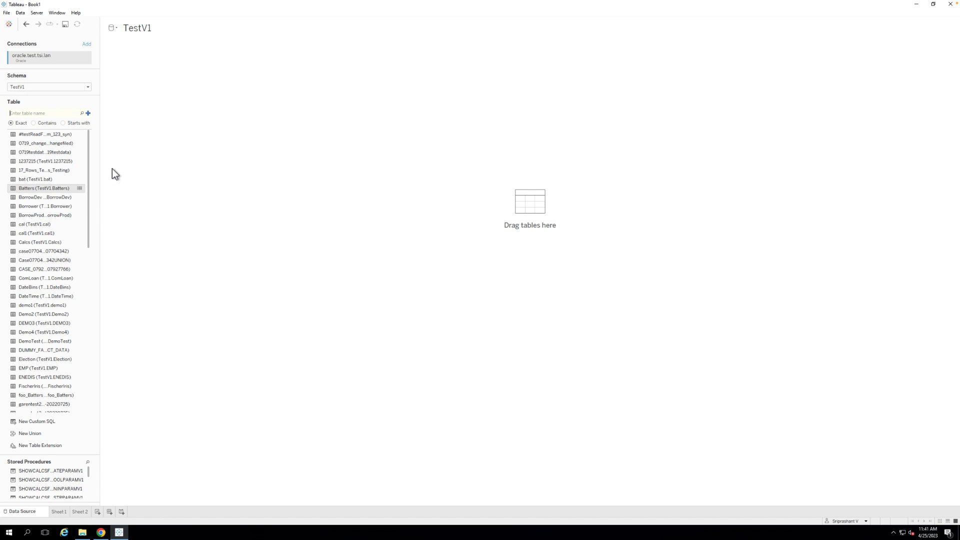
drag(41, 189, 581, 78)
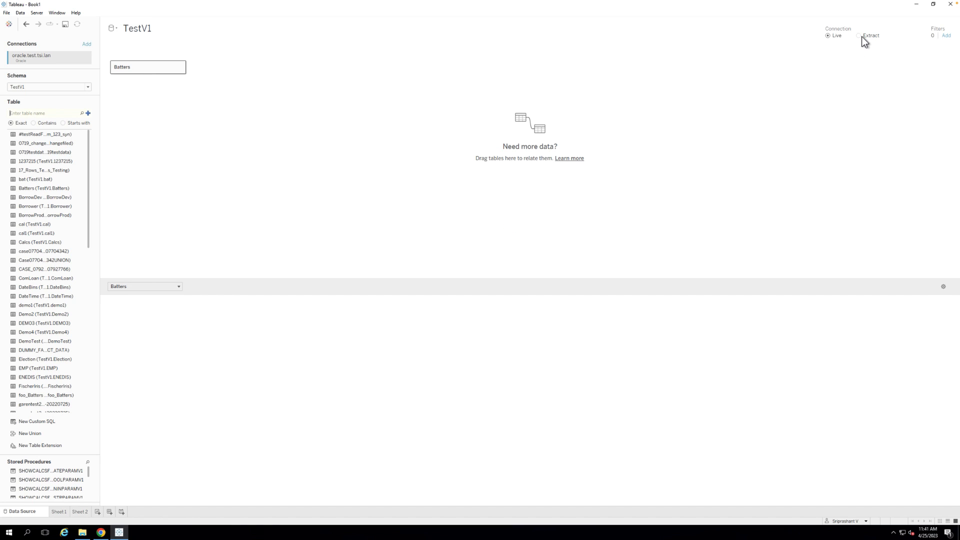
Store the Batters data as an extract and go to Sheet 1.
click(861, 37)
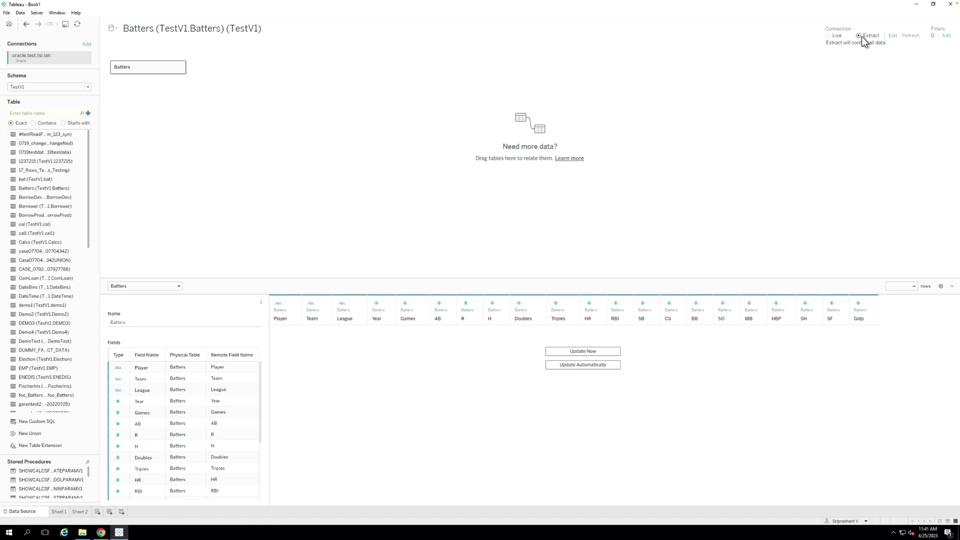
click(60, 512)
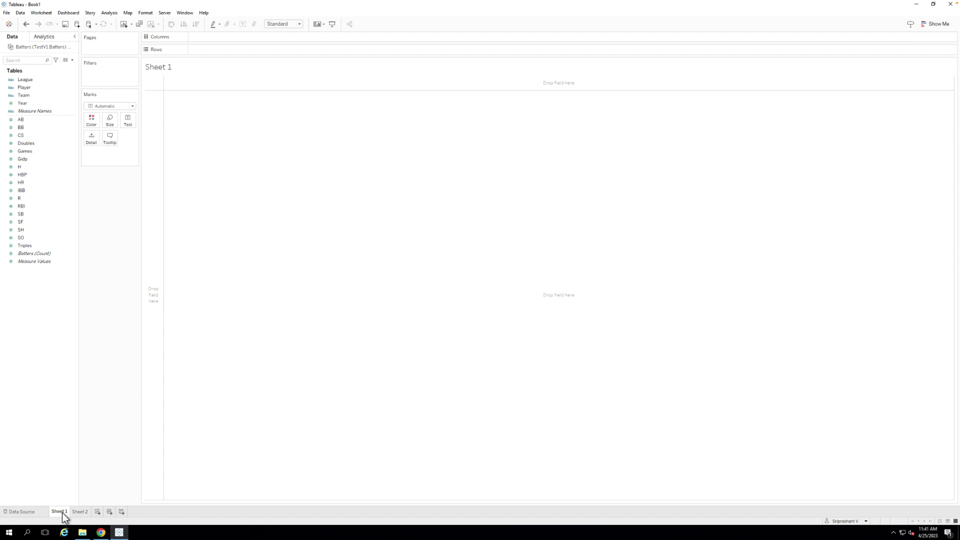
Start publishing the Batters data source, targeting the Default project.
click(164, 13)
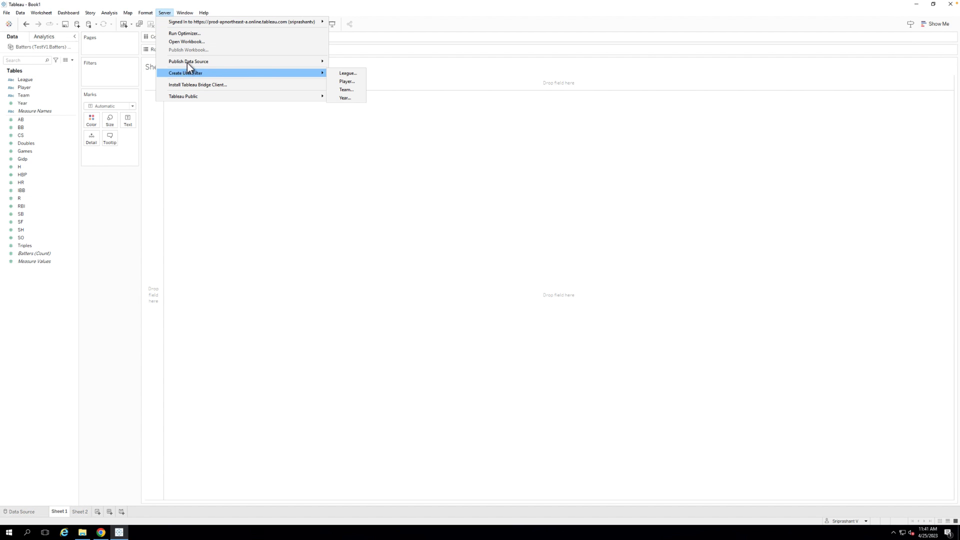
mouse_move(189, 61)
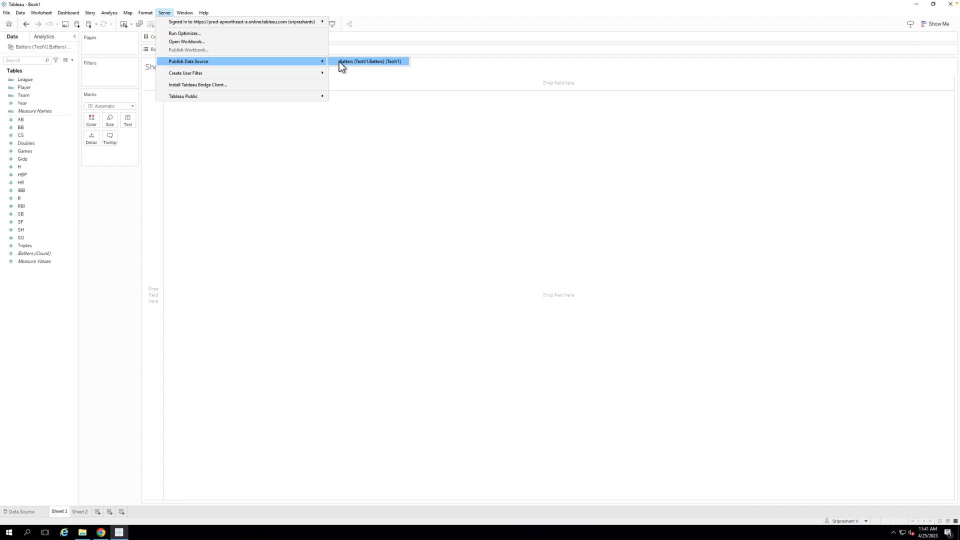
click(339, 62)
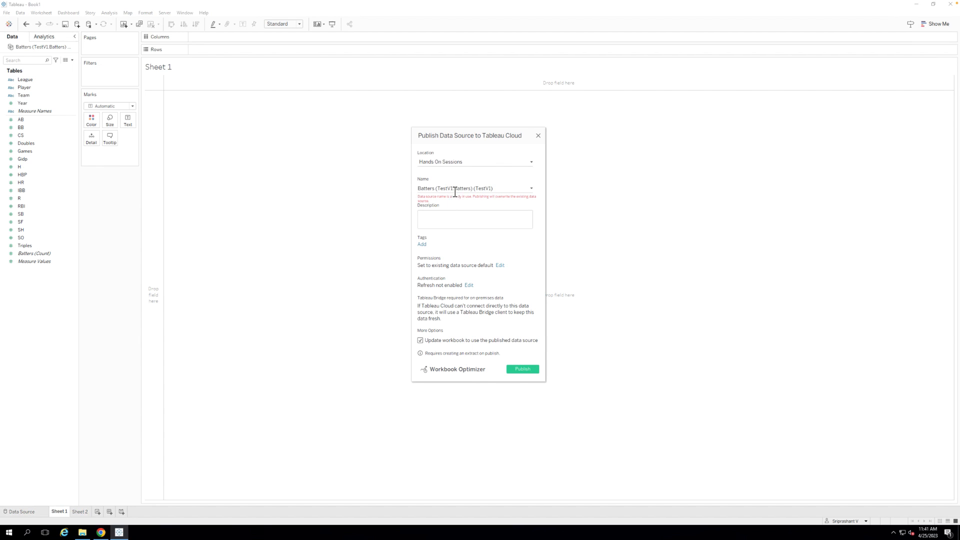
click(492, 163)
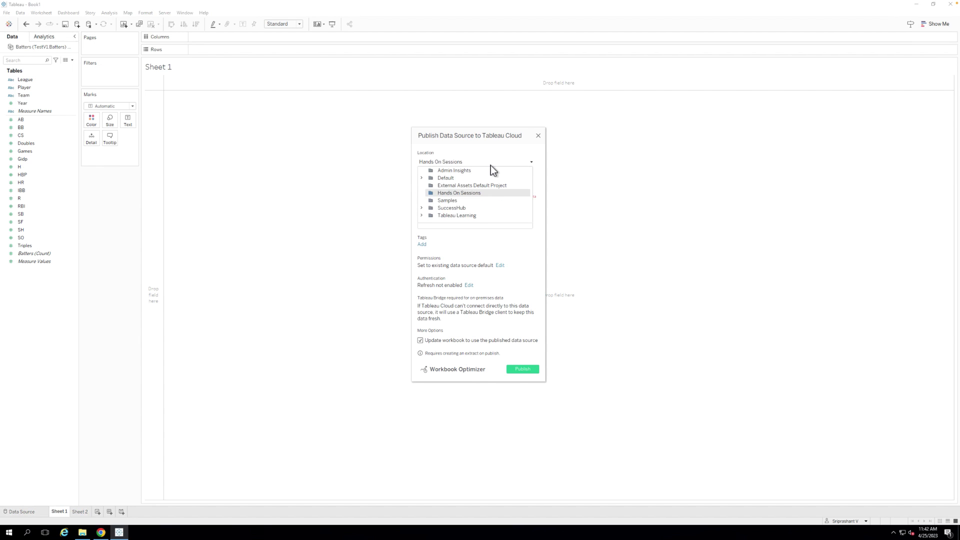
click(446, 178)
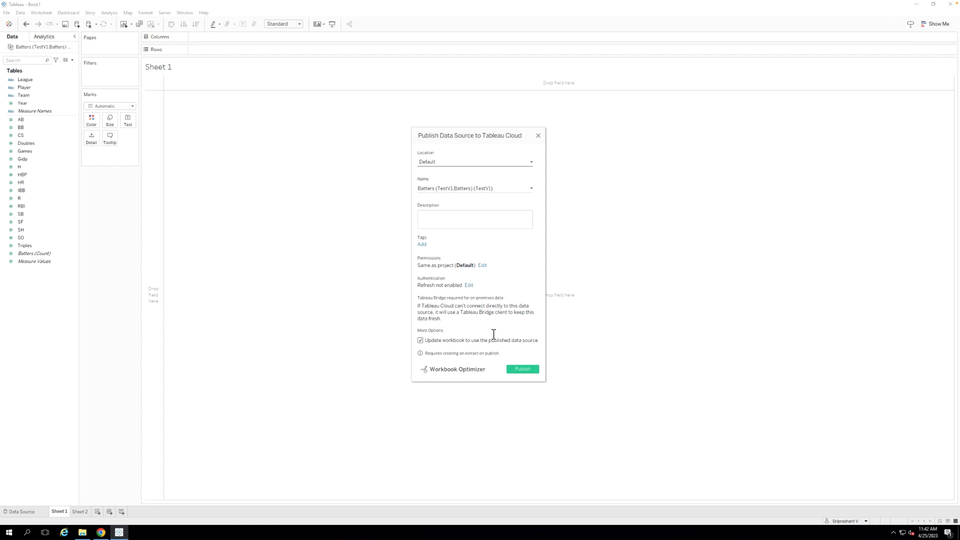
Settle on the Default project, publish to Tableau Cloud and embed the database password.
click(523, 366)
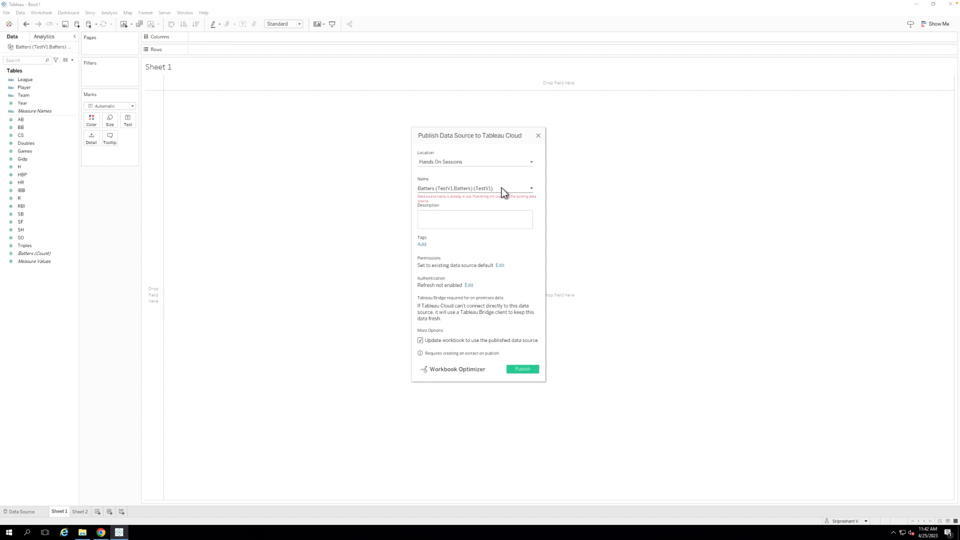
click(491, 165)
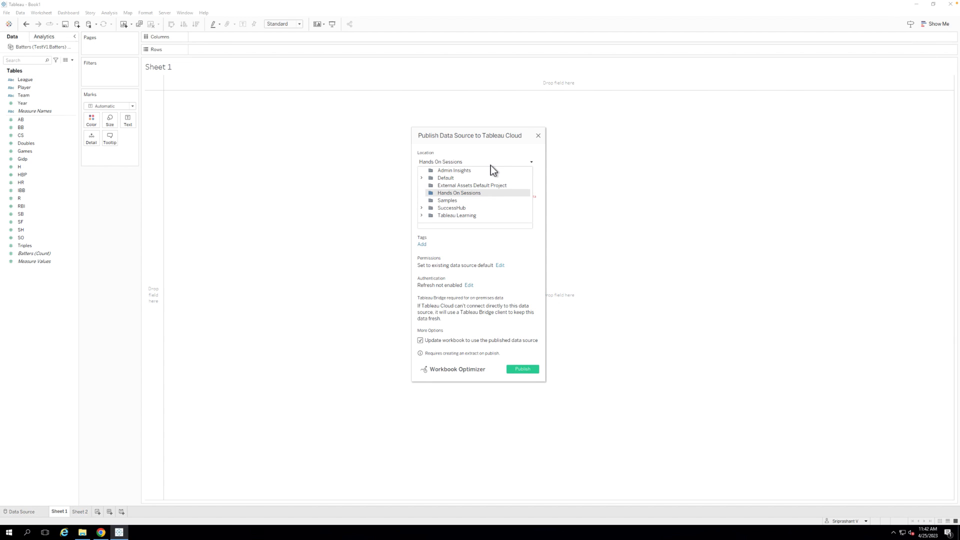
click(455, 179)
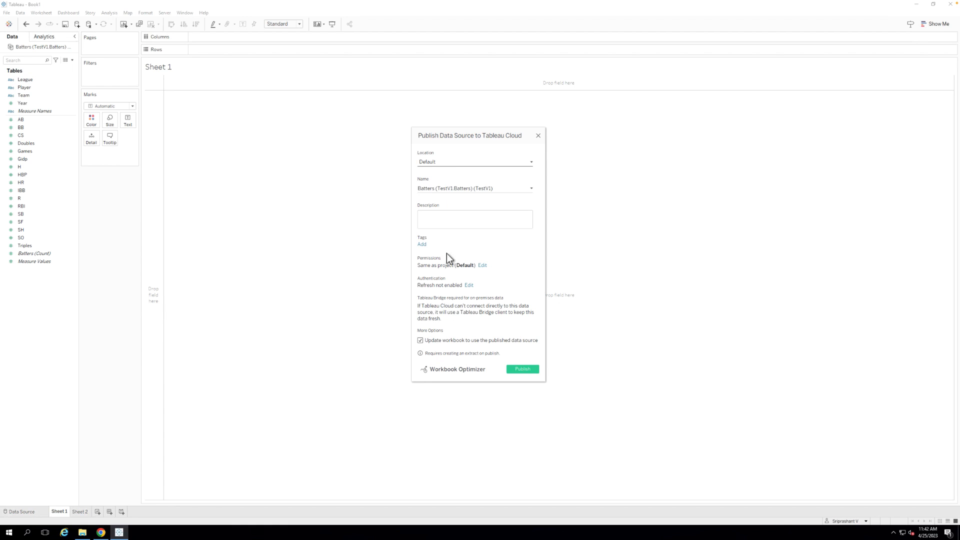
click(522, 367)
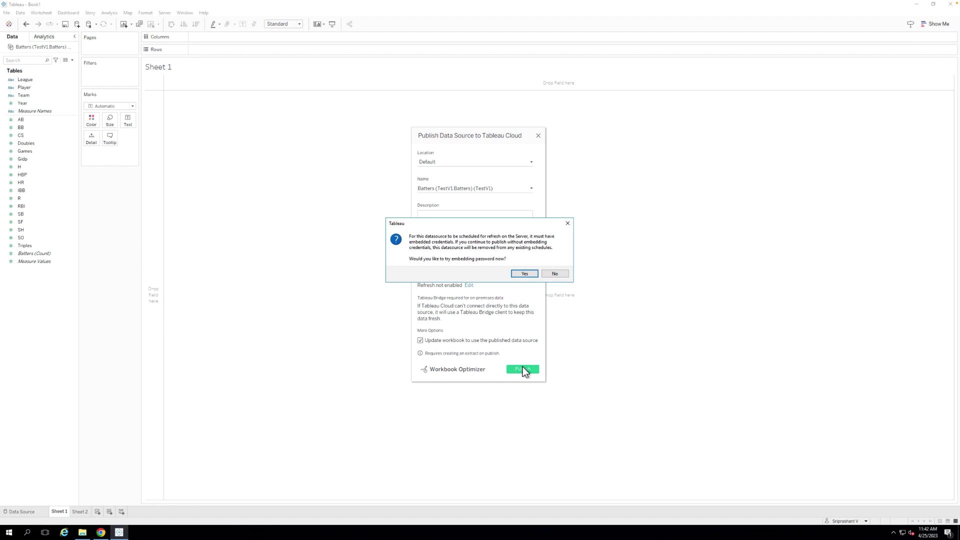
click(524, 273)
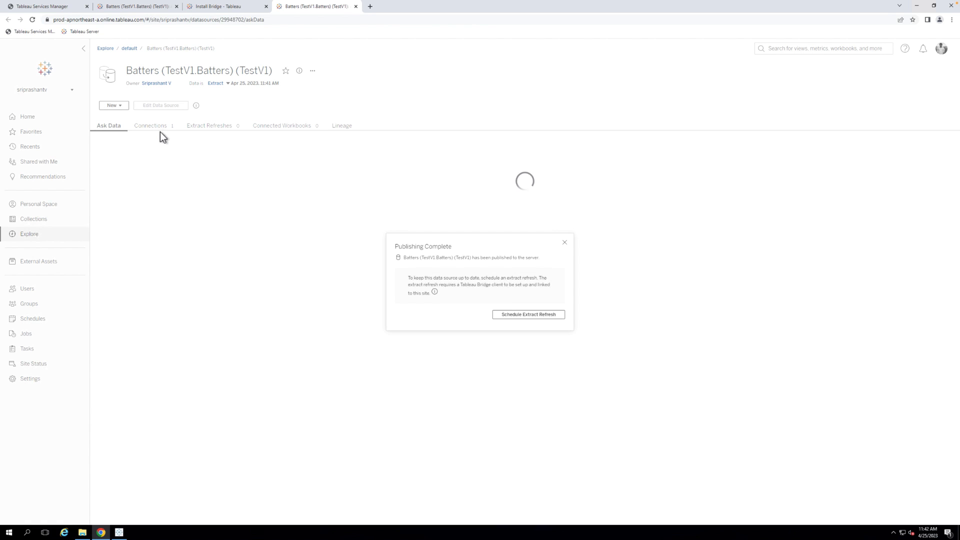
Start a new extract refresh schedule repeating daily at 08:00.
click(511, 314)
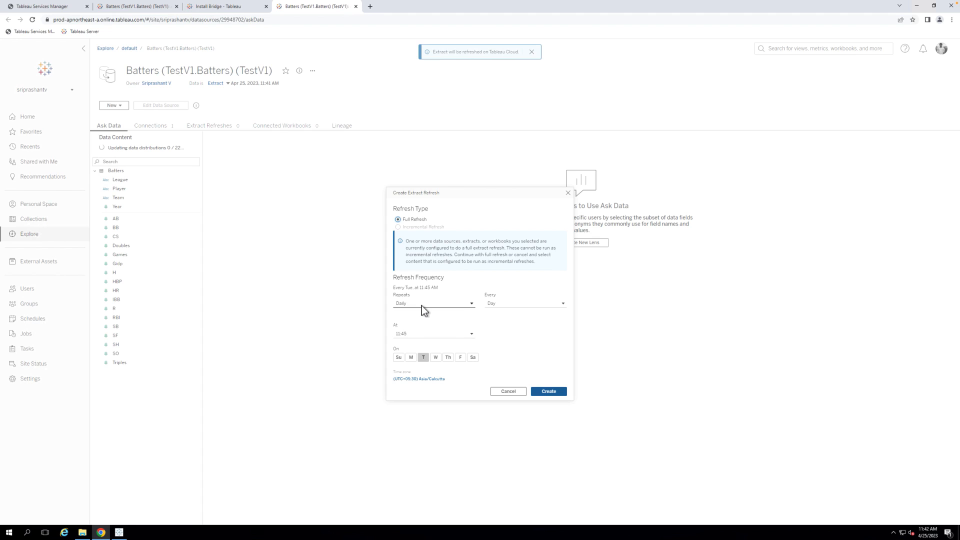
click(422, 303)
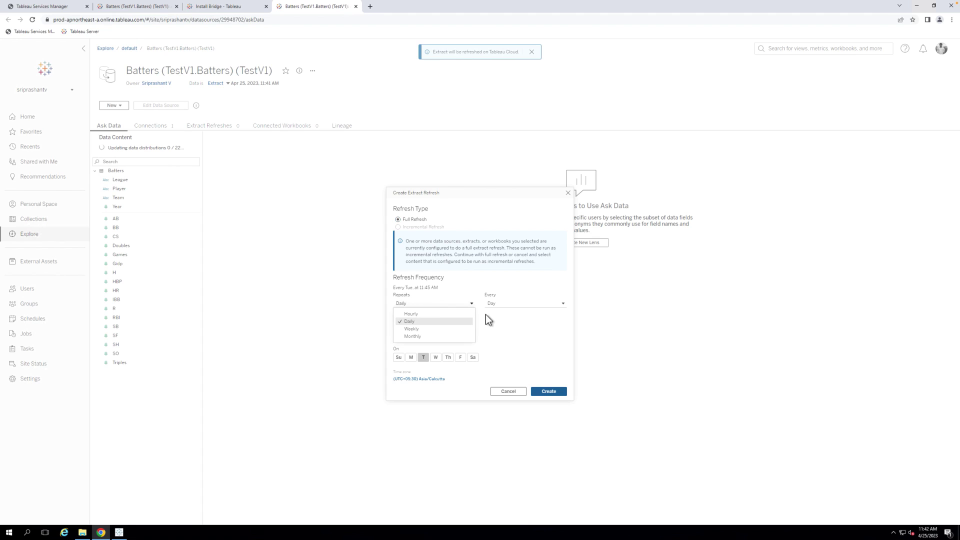
click(420, 322)
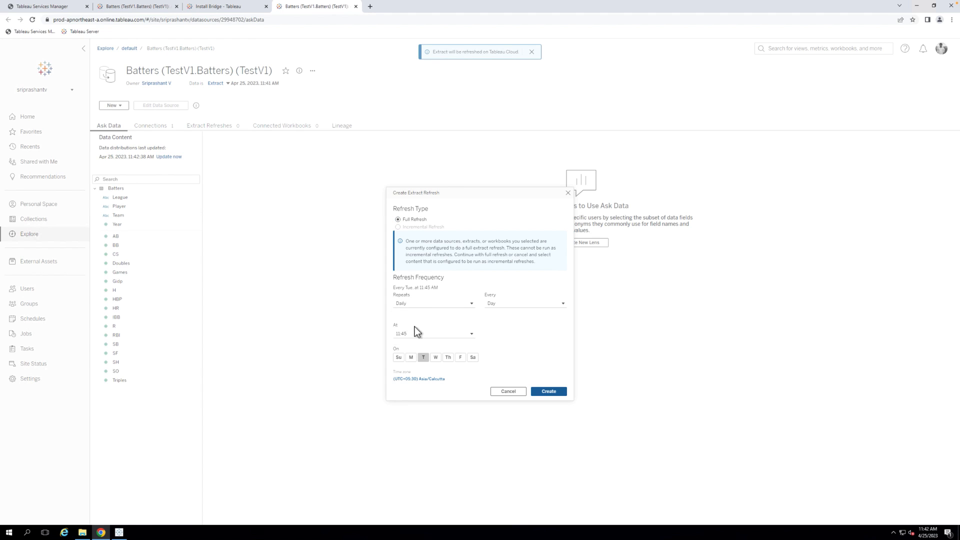
click(409, 335)
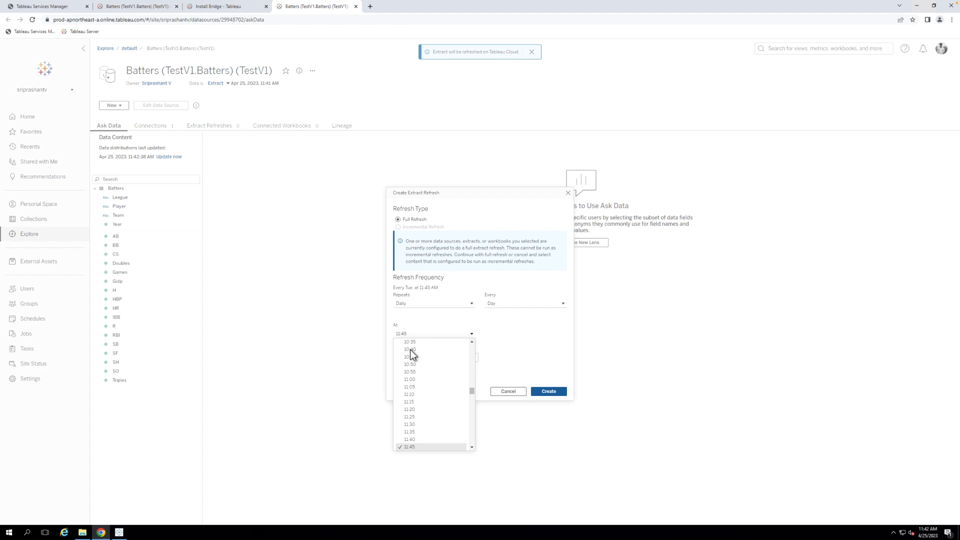
scroll(411, 350, up, 5)
scroll(410, 350, up, 5)
scroll(410, 350, up, 5)
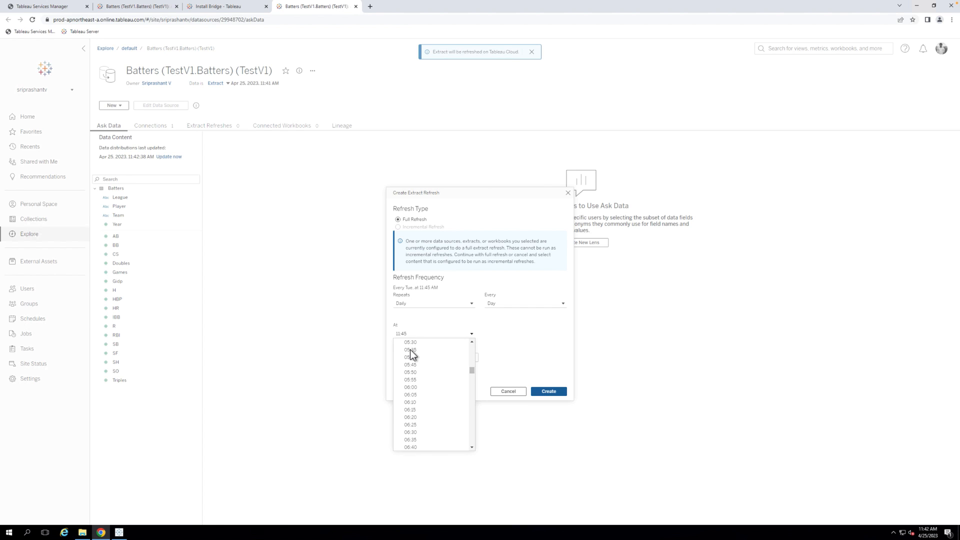
scroll(410, 350, up, 1)
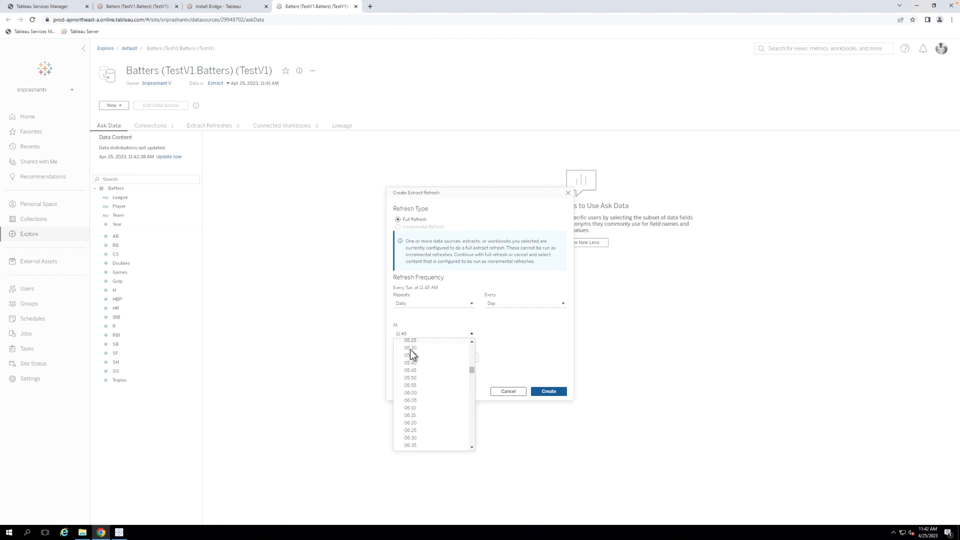
scroll(411, 352, down, 5)
scroll(410, 352, down, 5)
scroll(410, 352, down, 5)
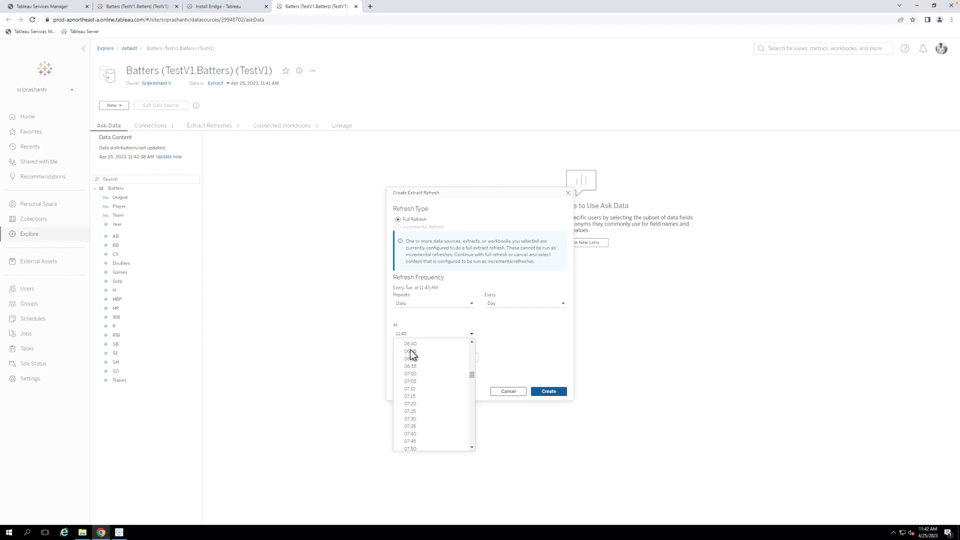
scroll(411, 353, down, 3)
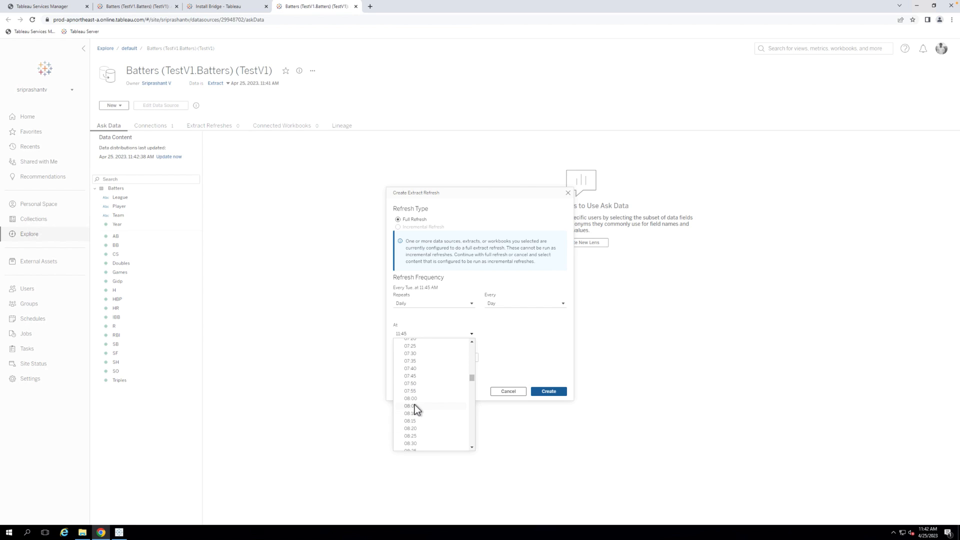
click(414, 399)
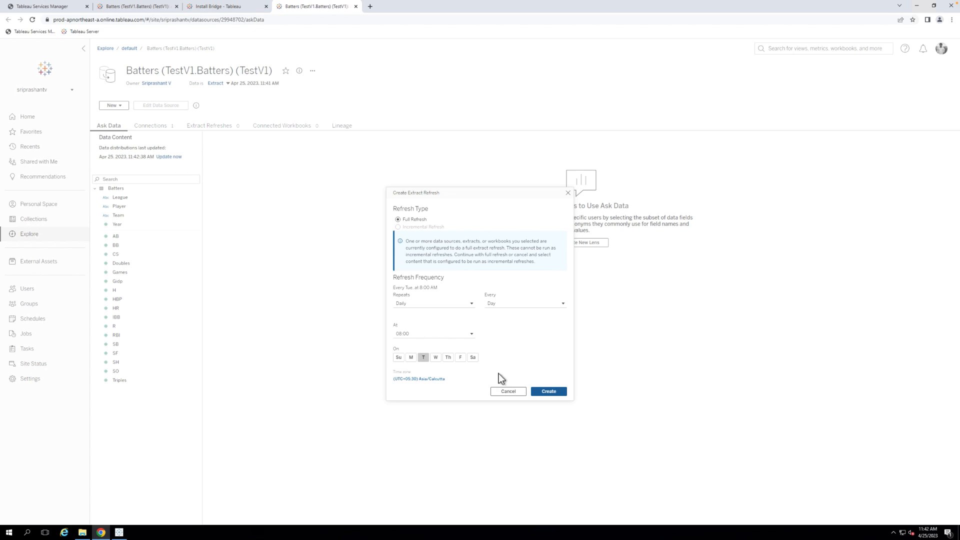
Select all seven days Su–Sa and create the refresh schedule.
click(398, 357)
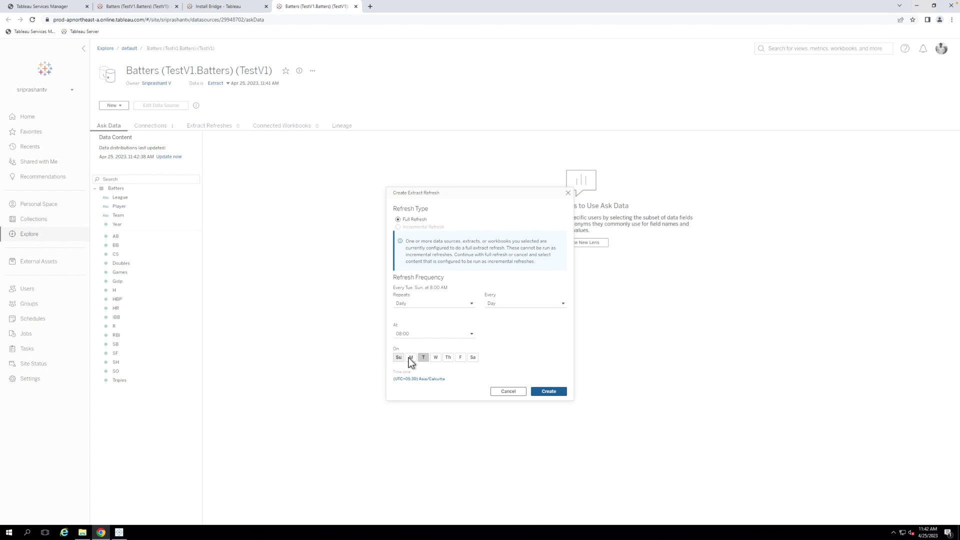
click(437, 357)
click(449, 357)
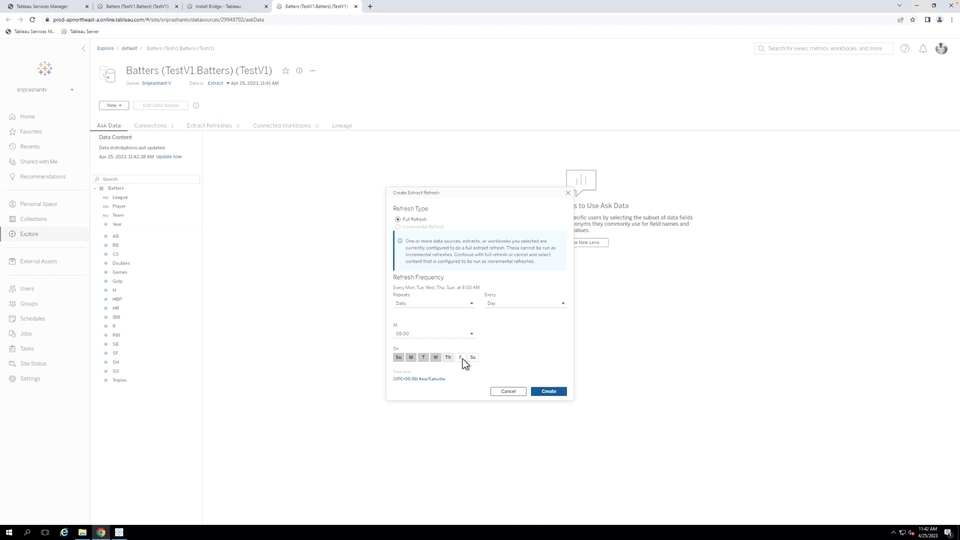
click(473, 358)
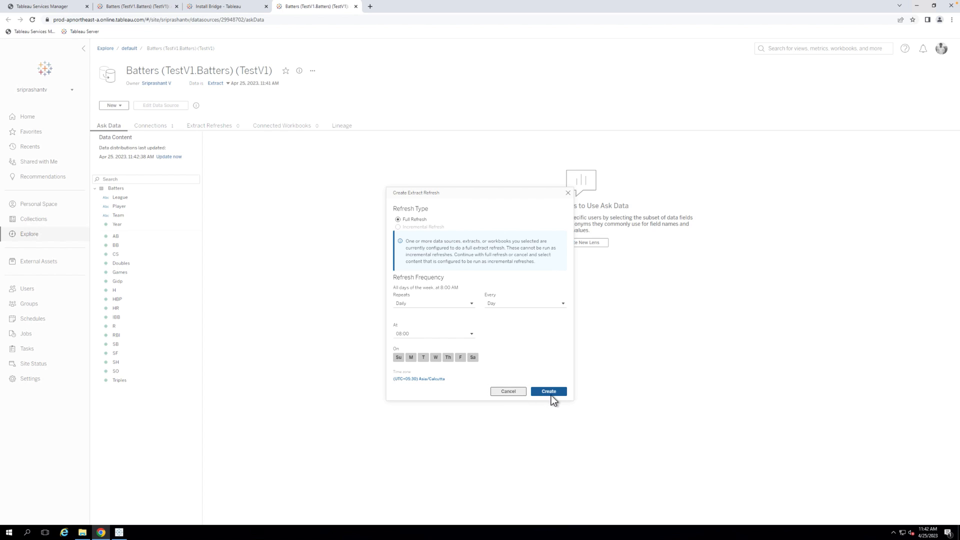
click(552, 393)
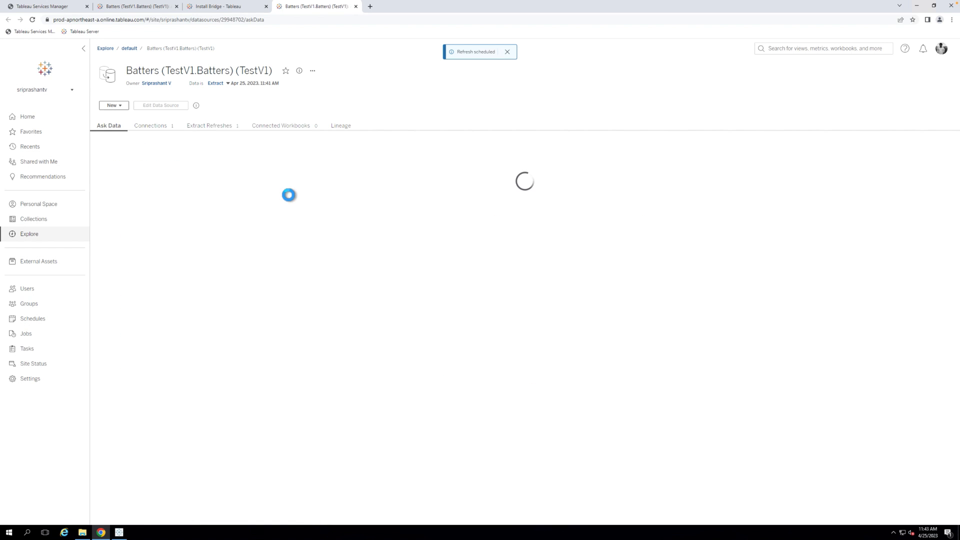
Edit the Batters Oracle connection and save it with Private network selected.
click(155, 129)
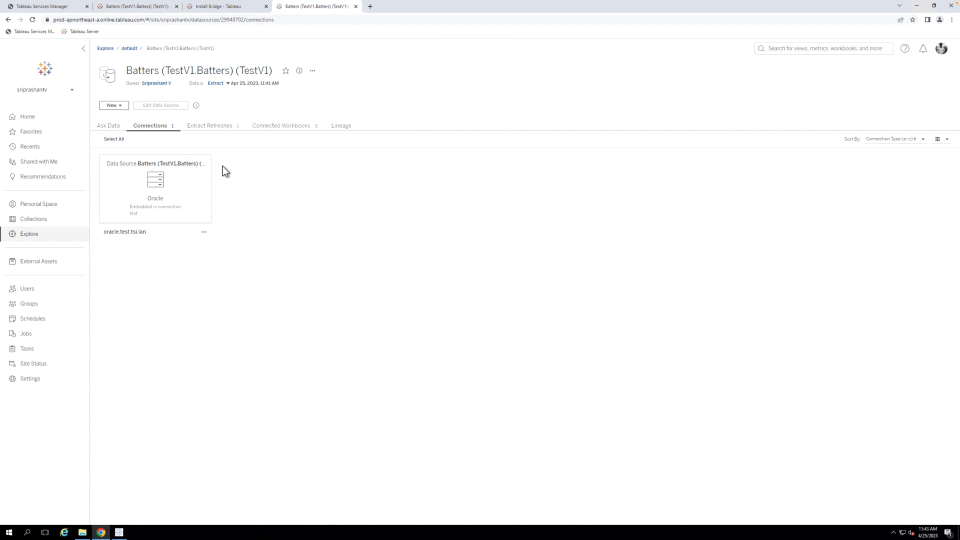
click(204, 233)
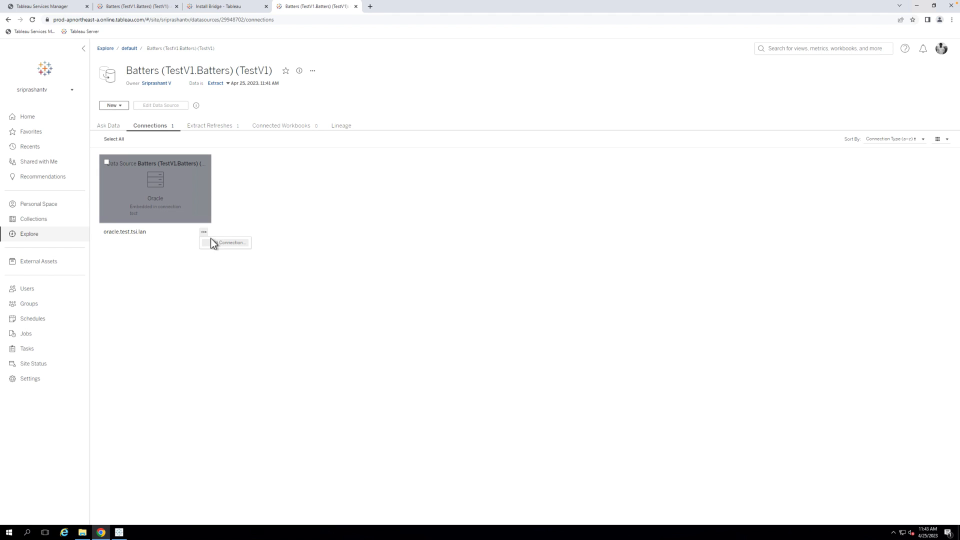
click(219, 243)
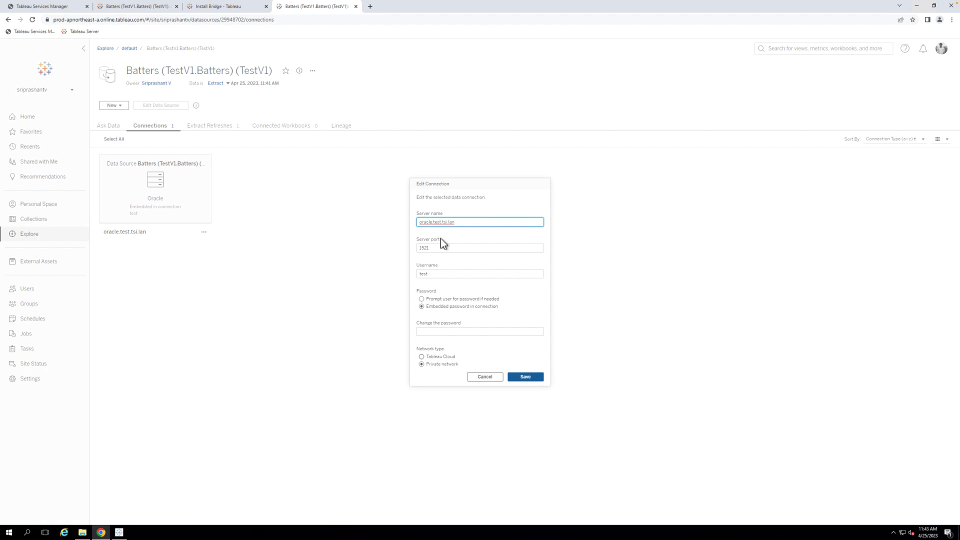
click(526, 377)
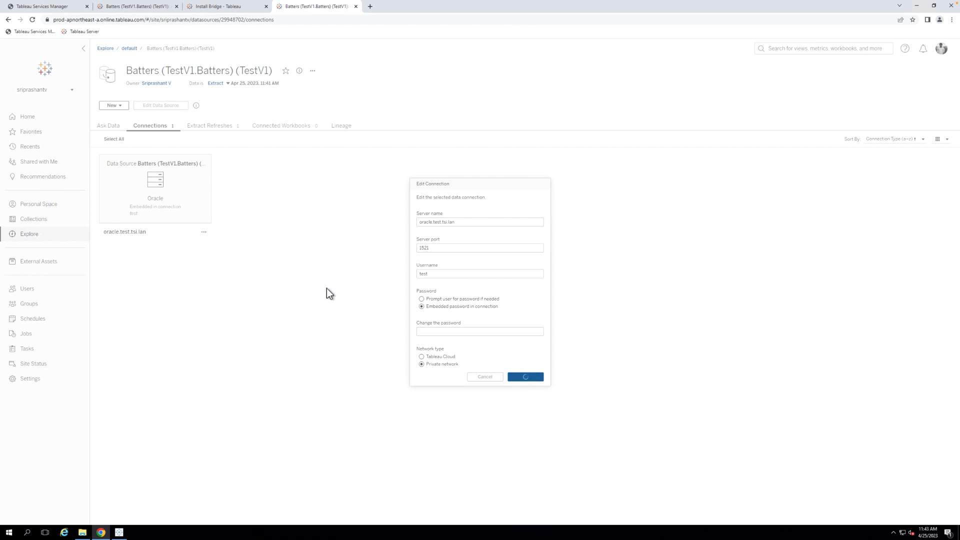